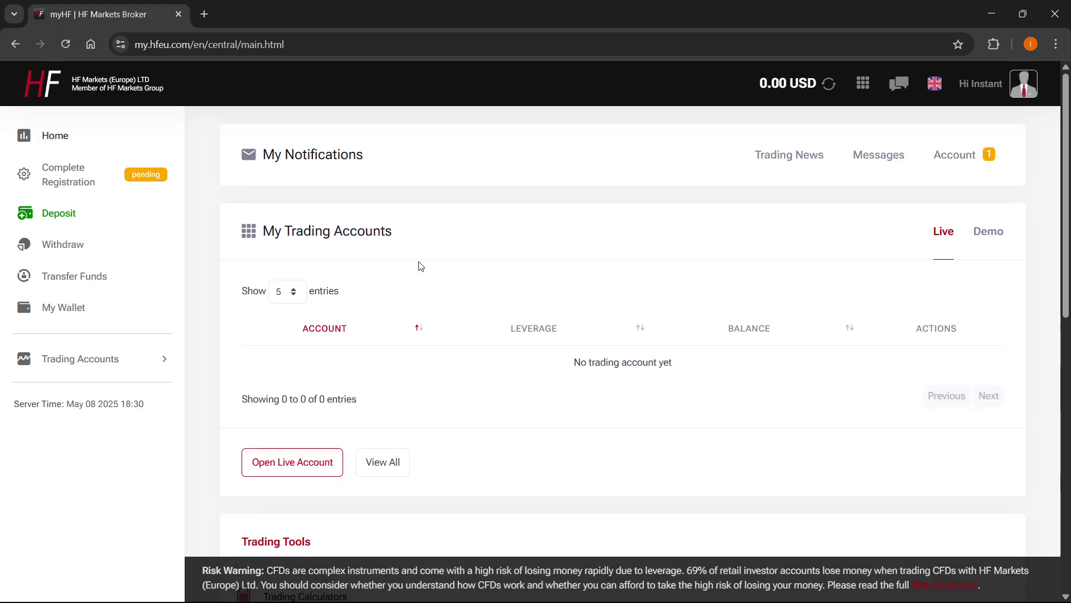
- Switch My Trading Accounts to demo to see the Demo Premium and Demo Zero offers
left_click(988, 233)
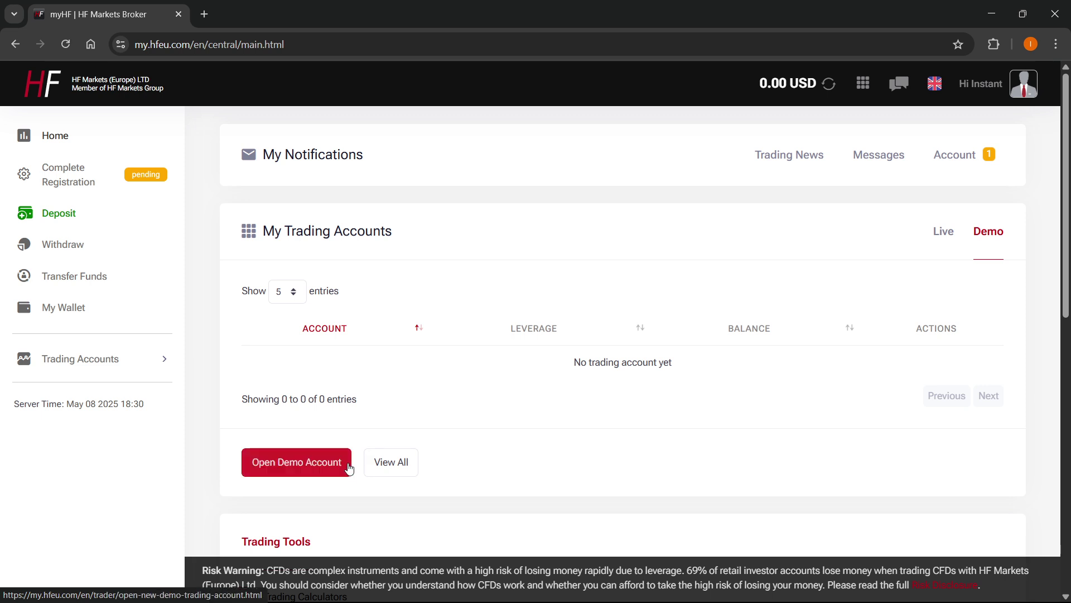
scroll(324, 391, "down", 1)
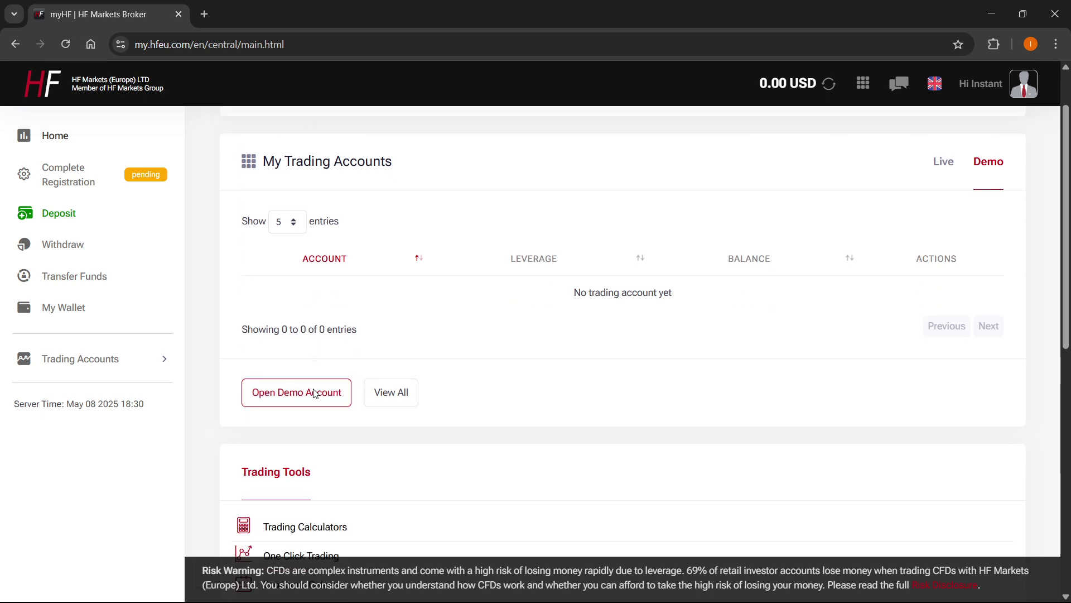
scroll(357, 424, "up", 1)
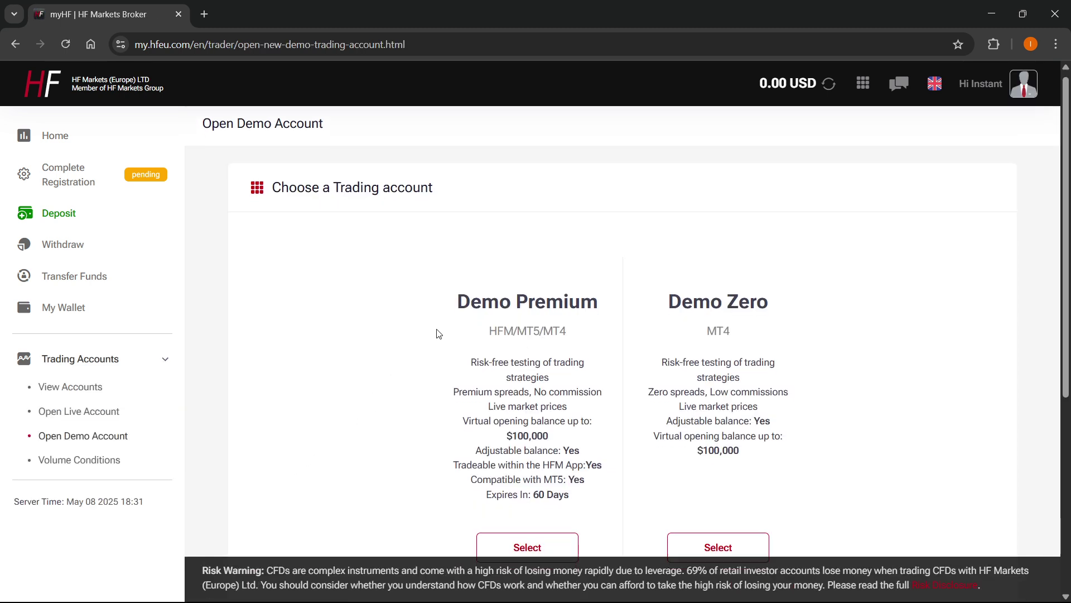
scroll(613, 262, "down", 2)
scroll(725, 206, "up", 2)
scroll(641, 251, "down", 1)
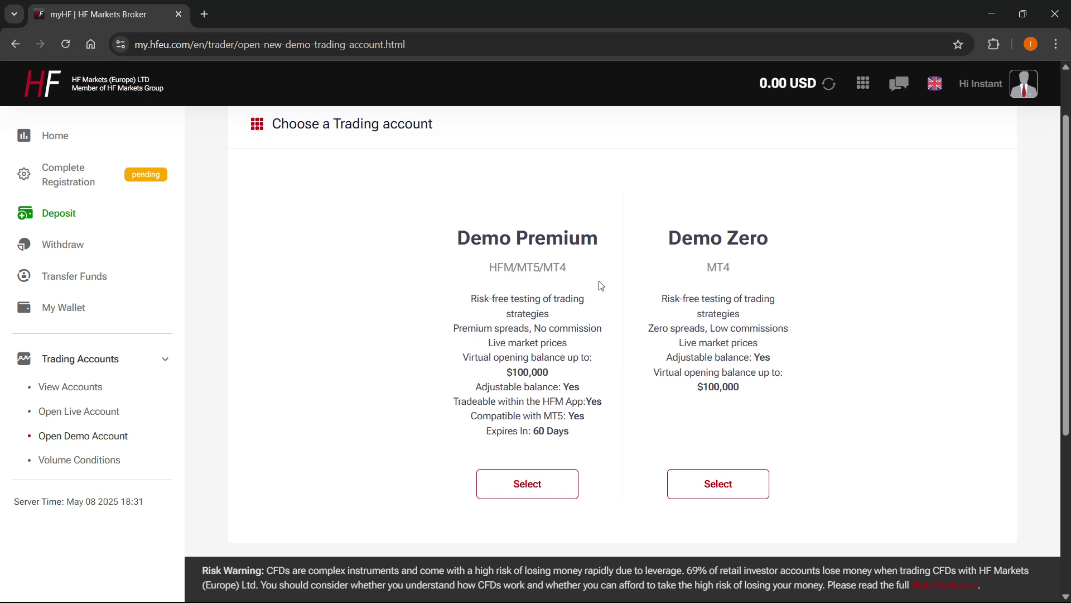
left_click_drag(783, 246, 679, 246)
left_click(675, 246)
left_click_drag(464, 237, 596, 239)
left_click(596, 239)
left_click_drag(464, 248, 519, 248)
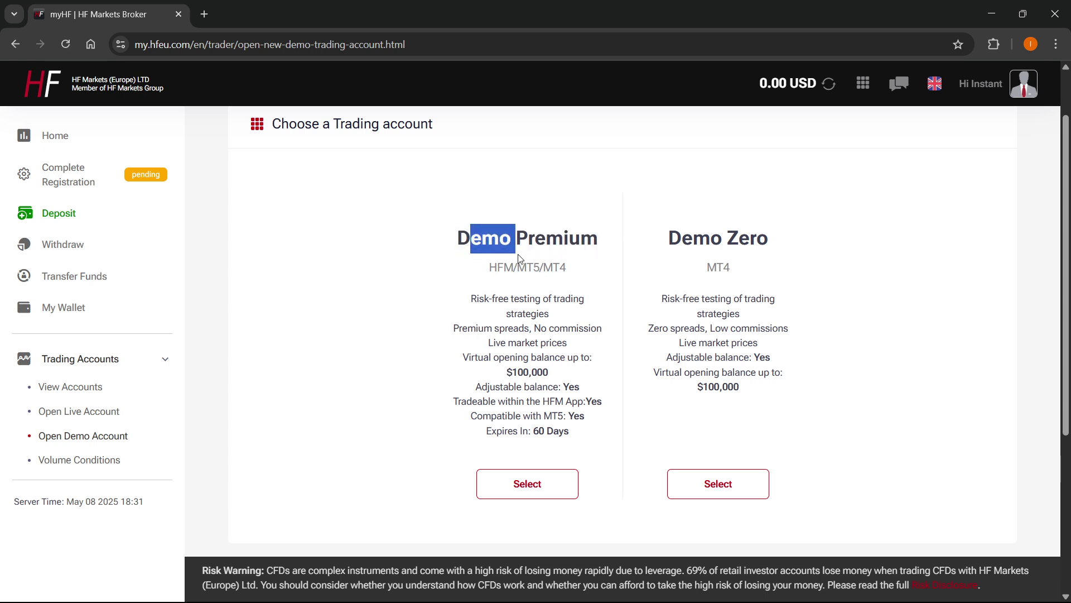
- Select Demo Premium, keeping HFM/MT5, USD, 1:30 leverage and a 100,000 balance
left_click(519, 248)
left_click(527, 483)
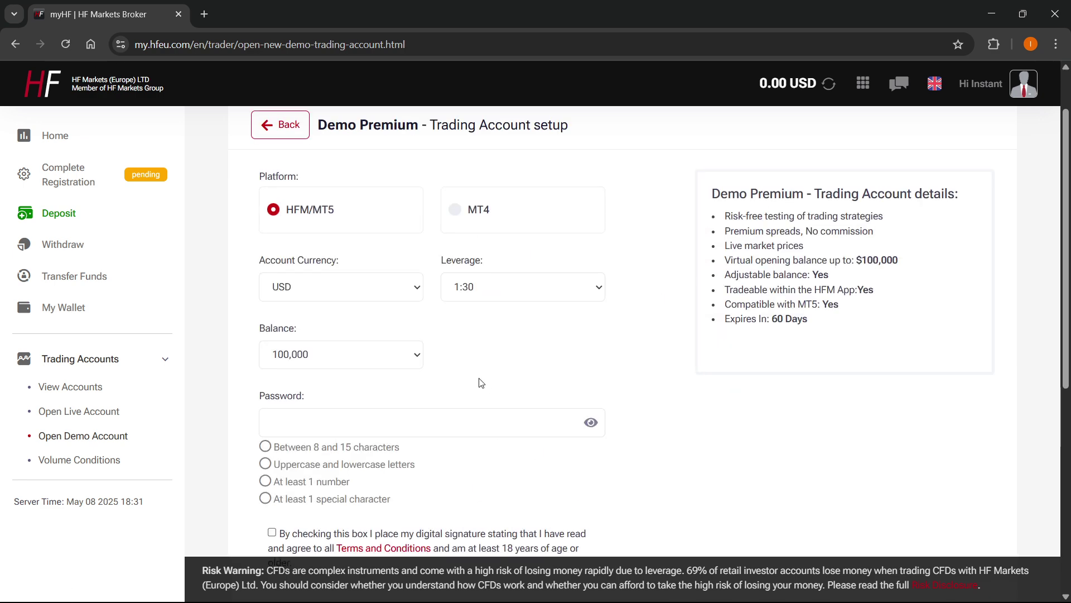
scroll(455, 385, "up", 1)
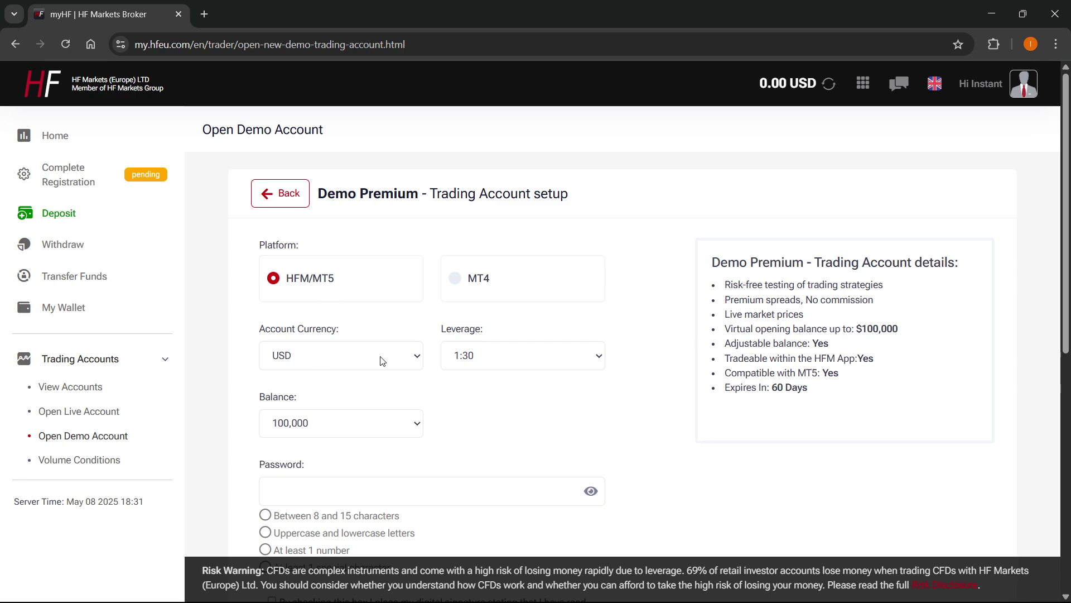
scroll(391, 352, "down", 2)
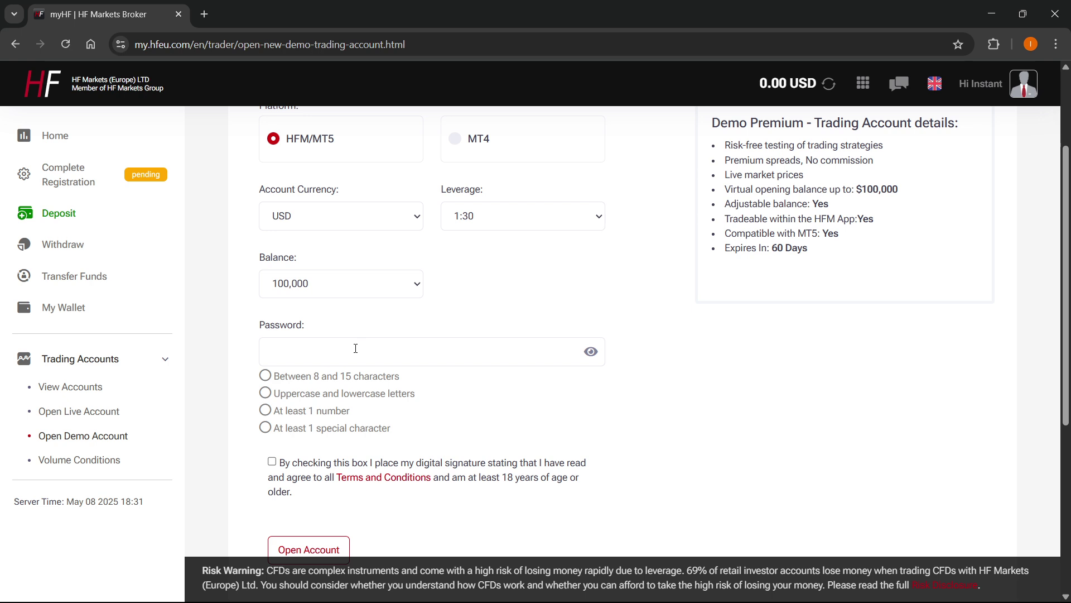
- Enter a password for the new demo account
left_click(356, 349)
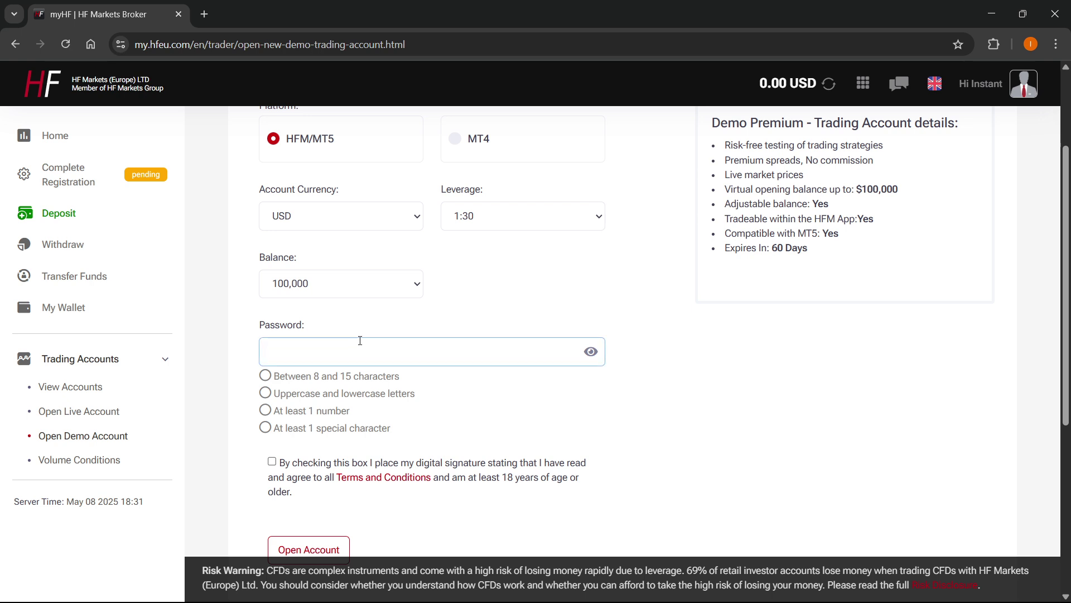
scroll(363, 343, "up", 2)
scroll(371, 349, "down", 1)
type("@")
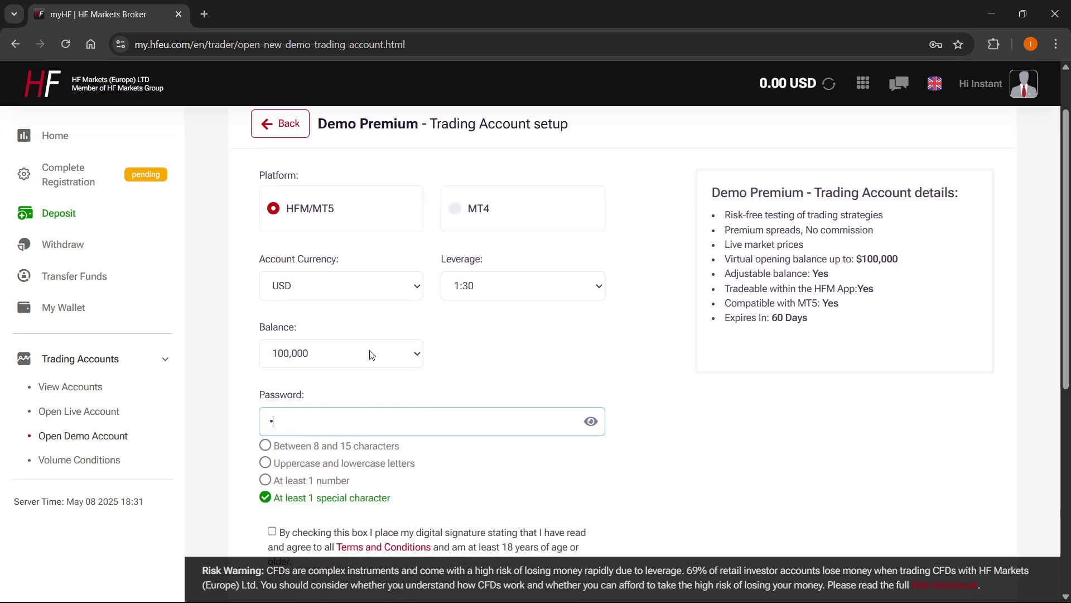
type("••••••••••")
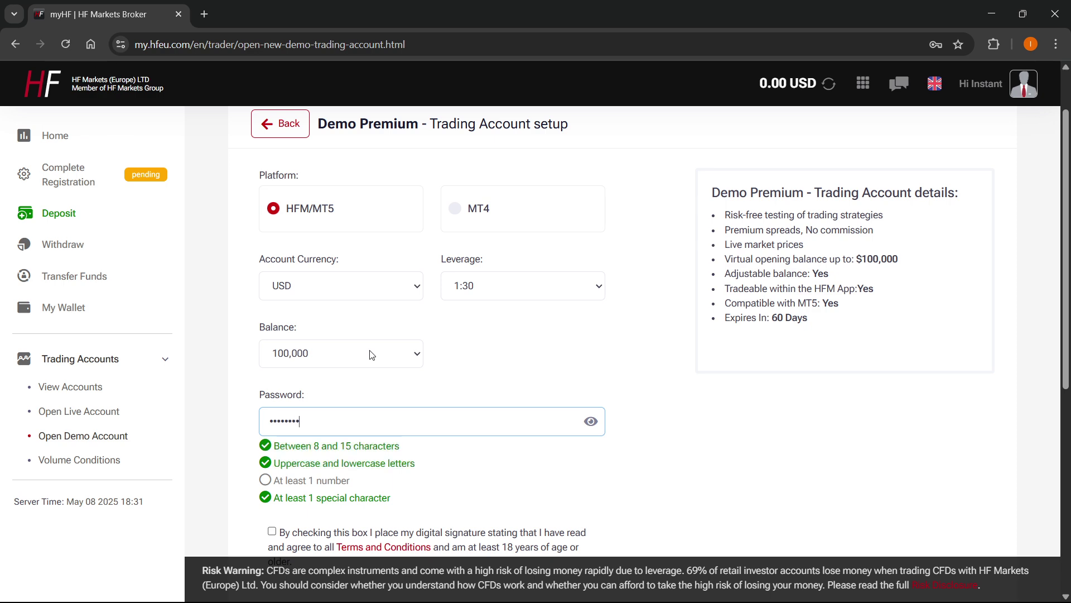
scroll(370, 351, "down", 3)
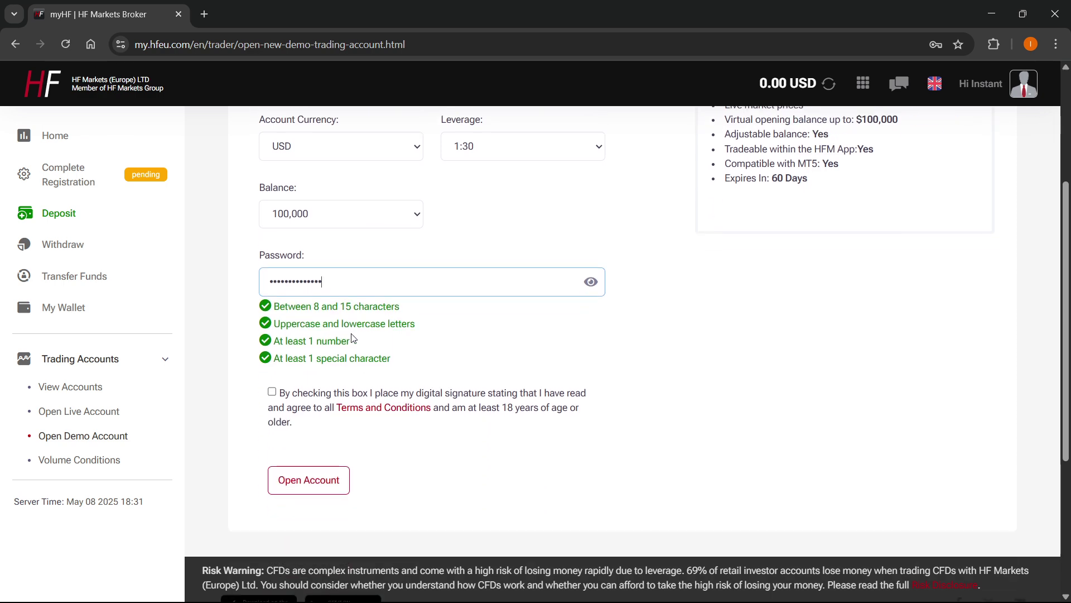
- Accept the terms and conditions and submit to open the demo account
left_click(304, 394)
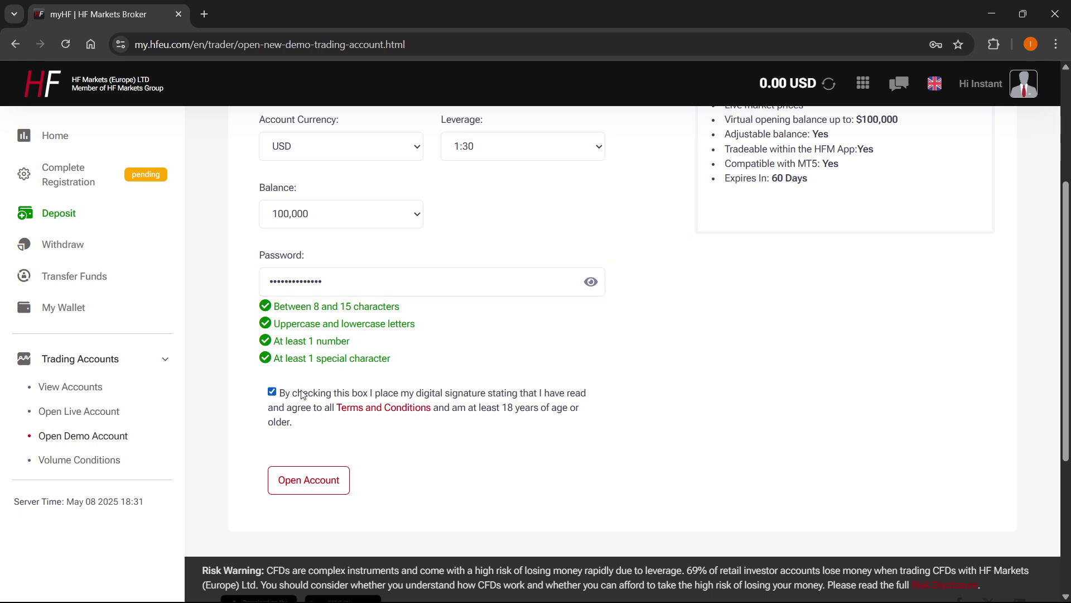
left_click(271, 391)
left_click(308, 483)
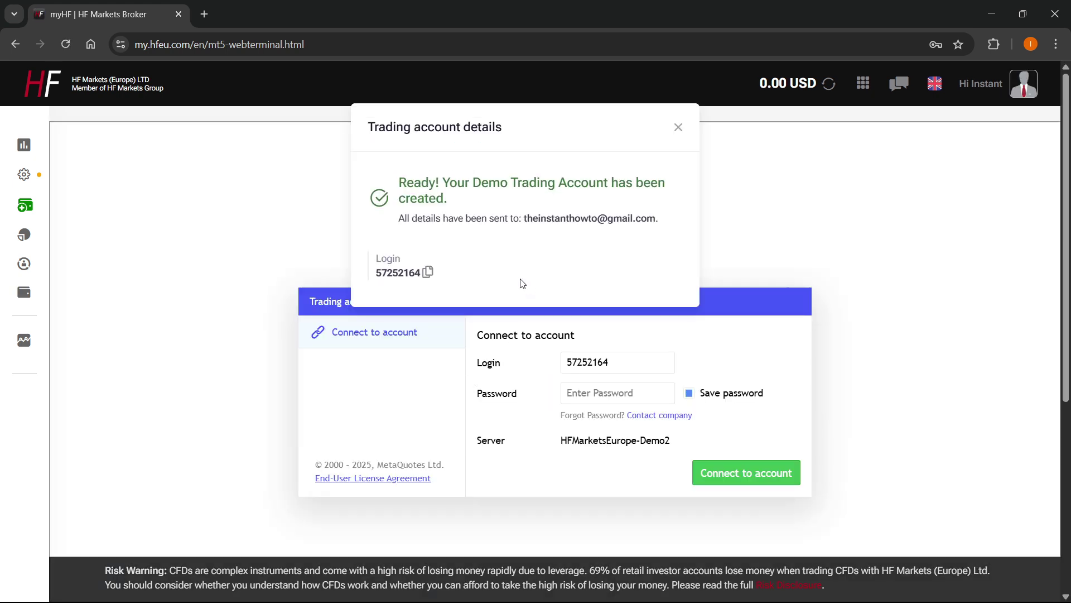
- Close the account-created details and focus the web terminal's Password field
left_click(679, 129)
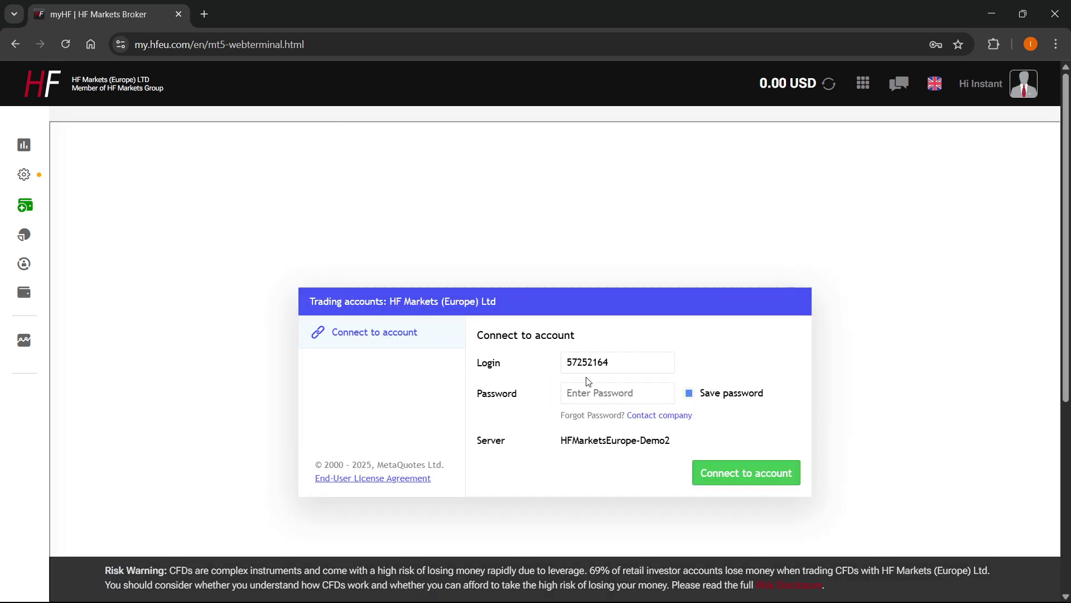
left_click(612, 391)
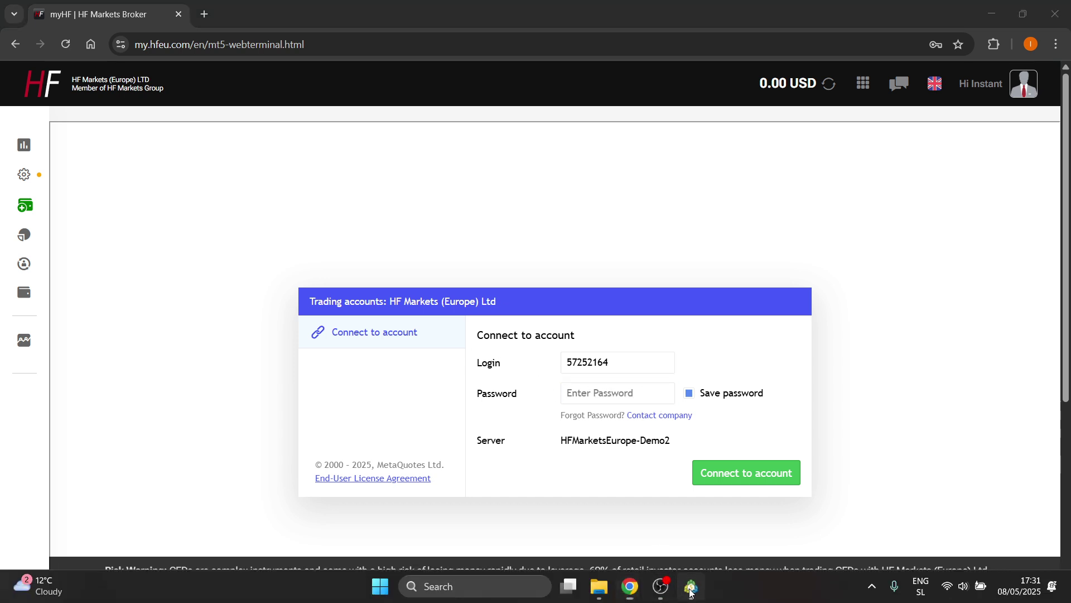
- In MetaTrader 5, search File > Open an Account for 'hf markets', then dismiss the dialog
left_click(692, 585)
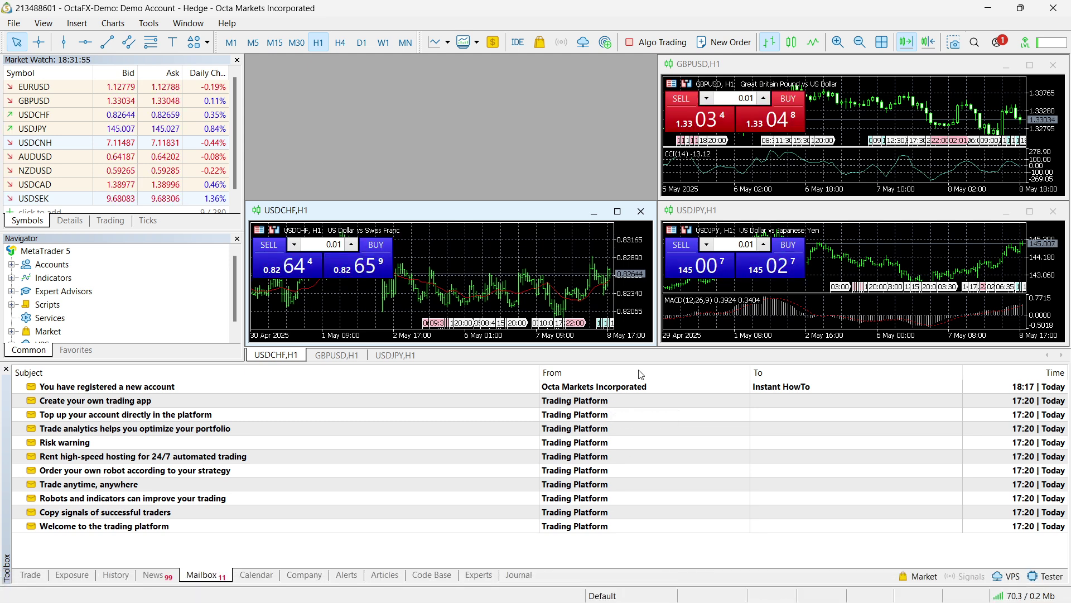
left_click(13, 23)
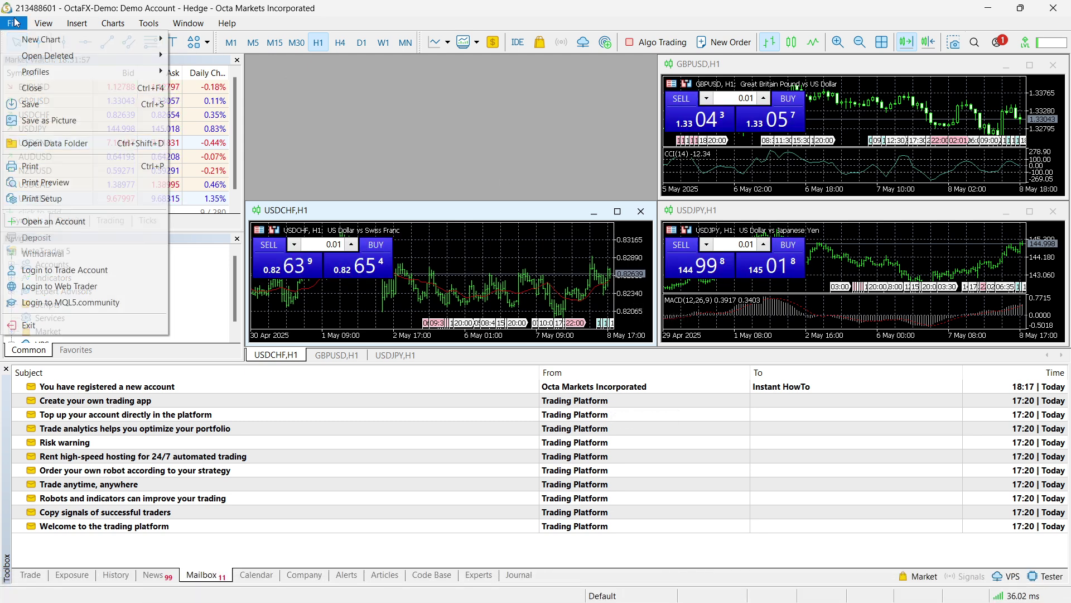
left_click(66, 221)
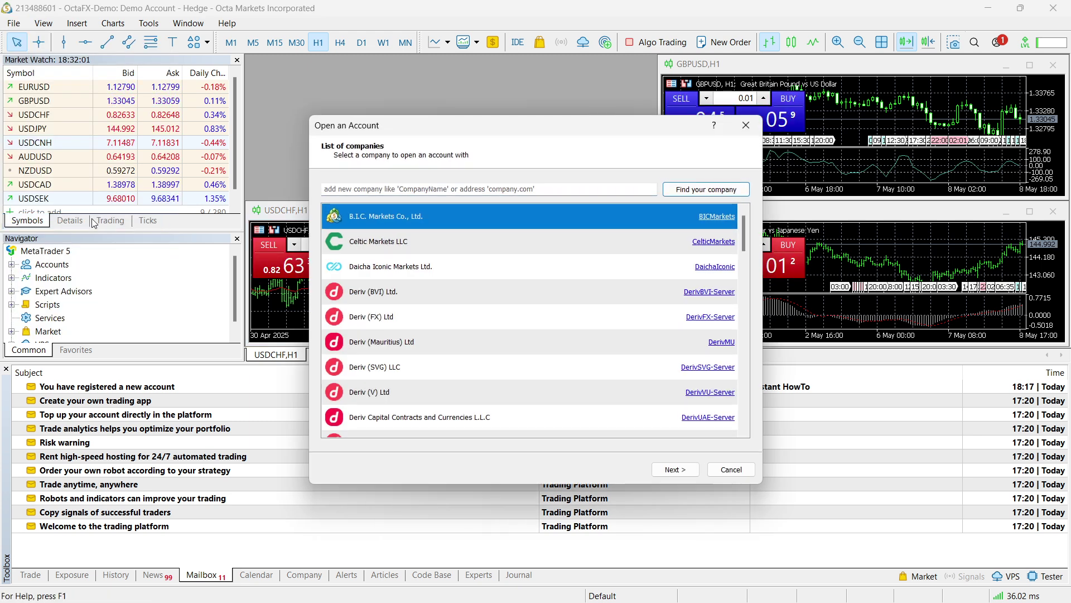
left_click(369, 189)
type("hf markets")
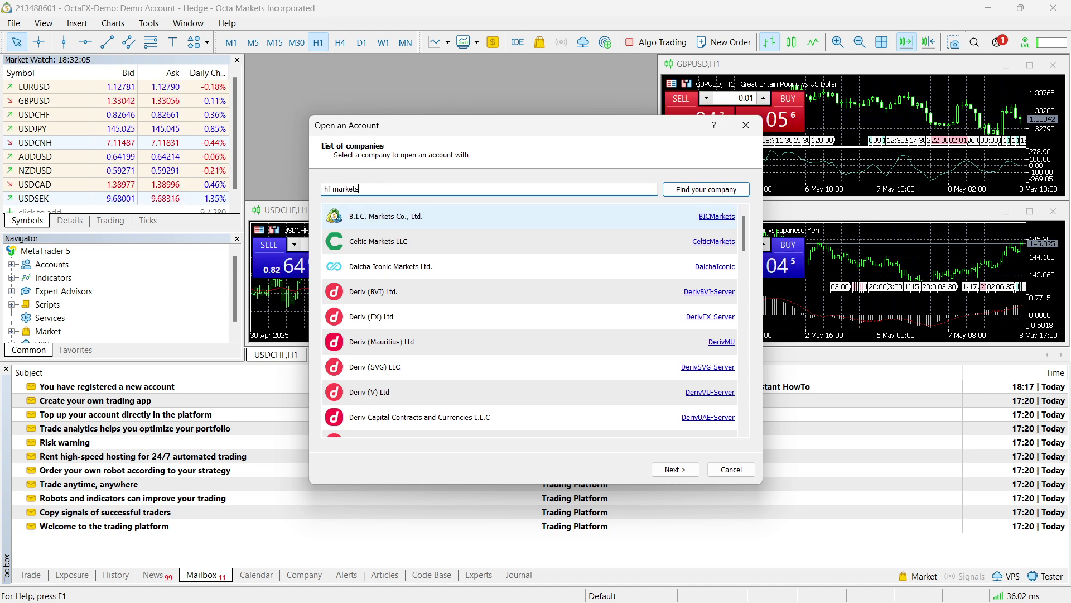
left_click(739, 193)
scroll(541, 279, "down", 2)
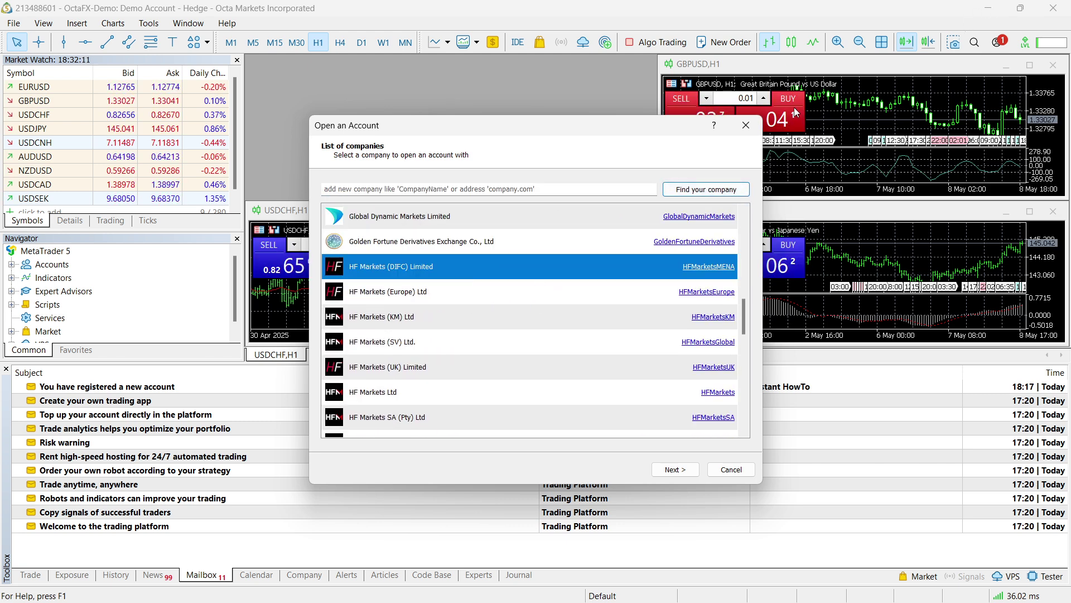
key("Escape")
- Minimize MetaTrader 5 and check the HFMarketsEurope-Demo2 server name on the web terminal page
left_click(986, 8)
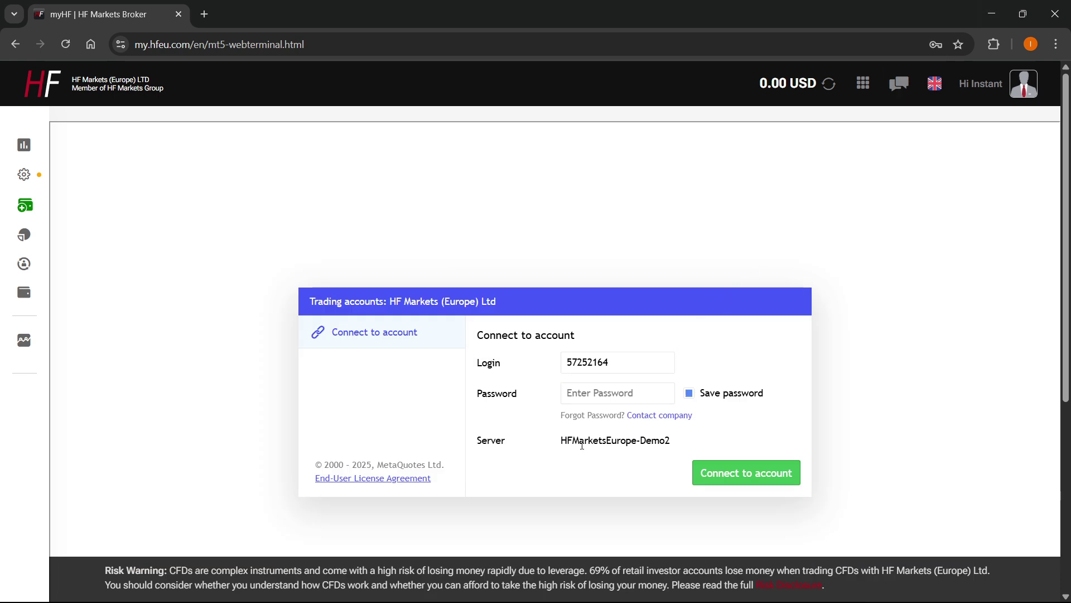
left_click_drag(576, 444, 636, 445)
left_click(615, 452)
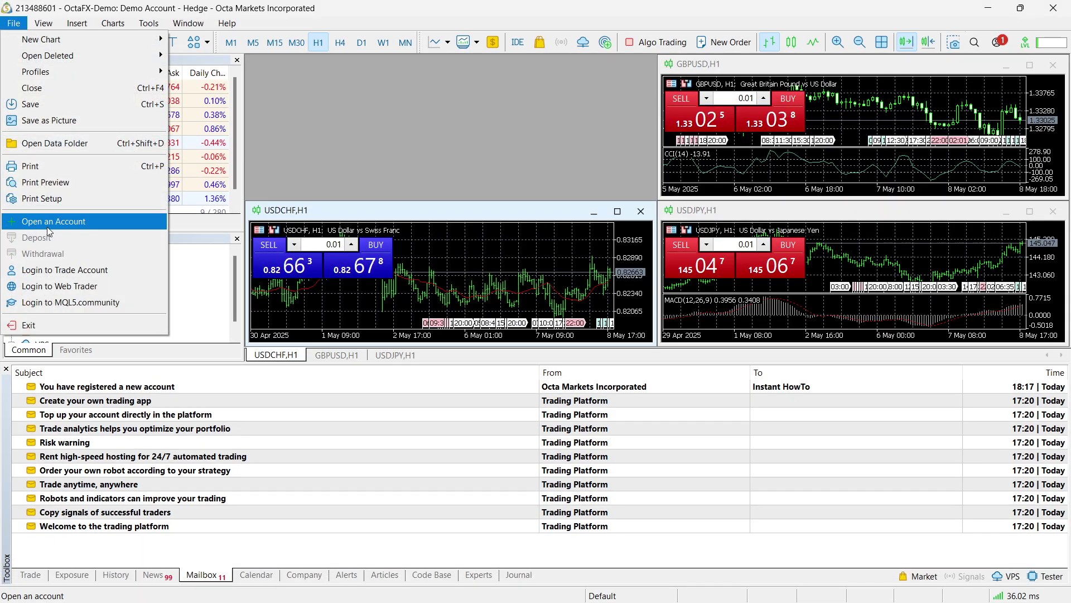
- Search Open an Account for 'HF markets', pick HF Markets (Europe) Ltd, and continue
left_click(53, 218)
left_click(536, 189)
type("HF")
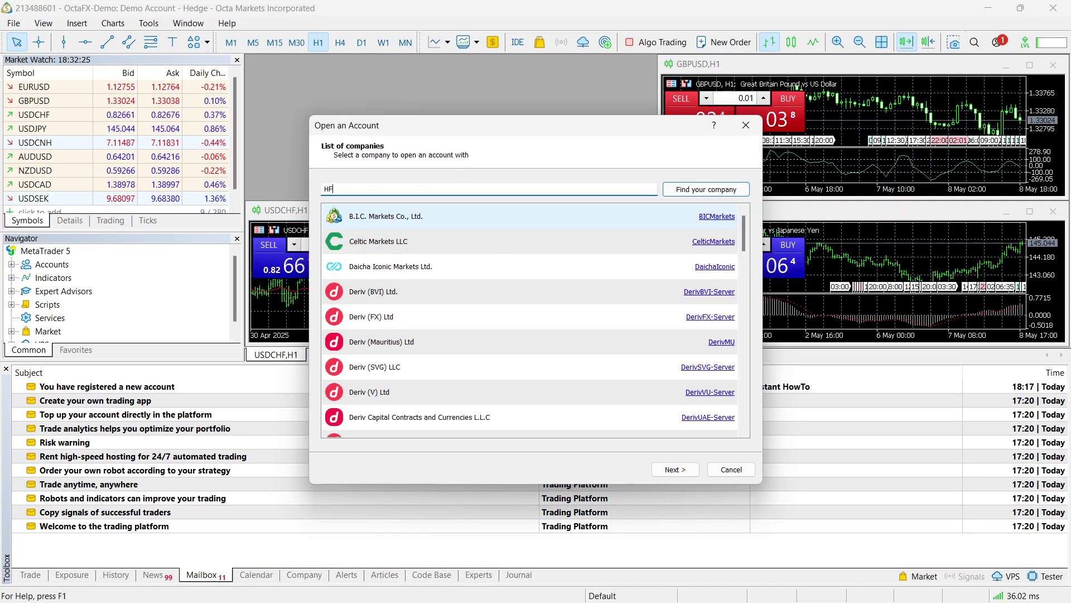
type(" markets")
key("Return")
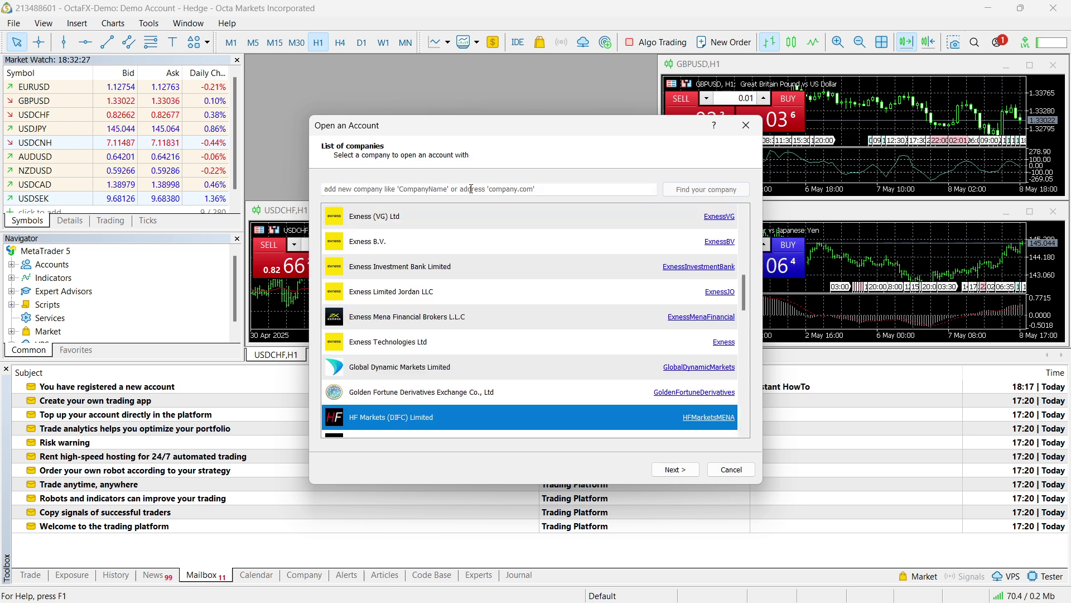
scroll(443, 287, "down", 2)
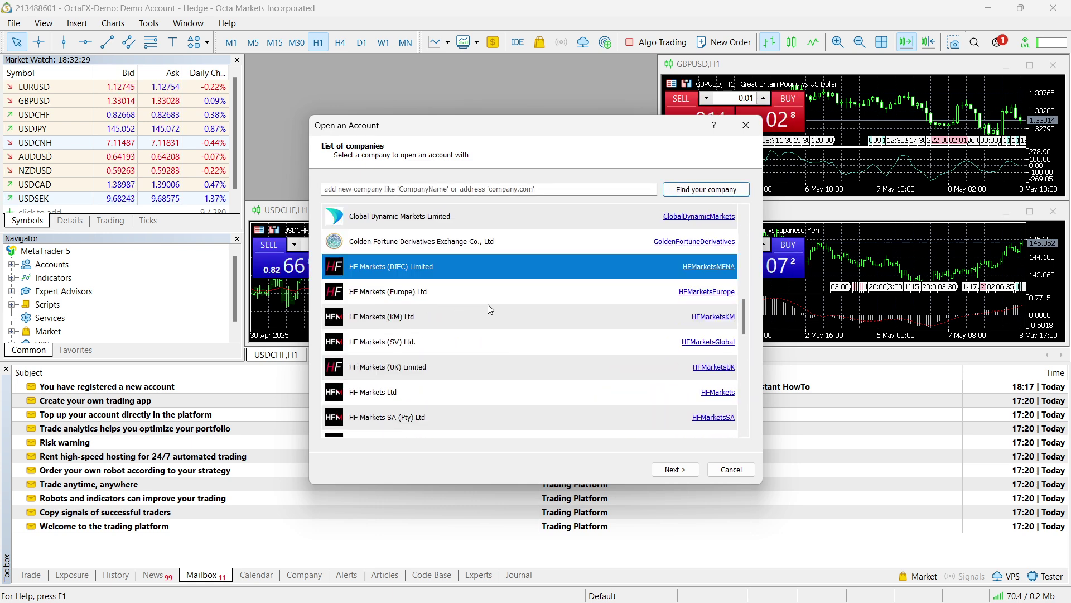
scroll(479, 313, "down", 1)
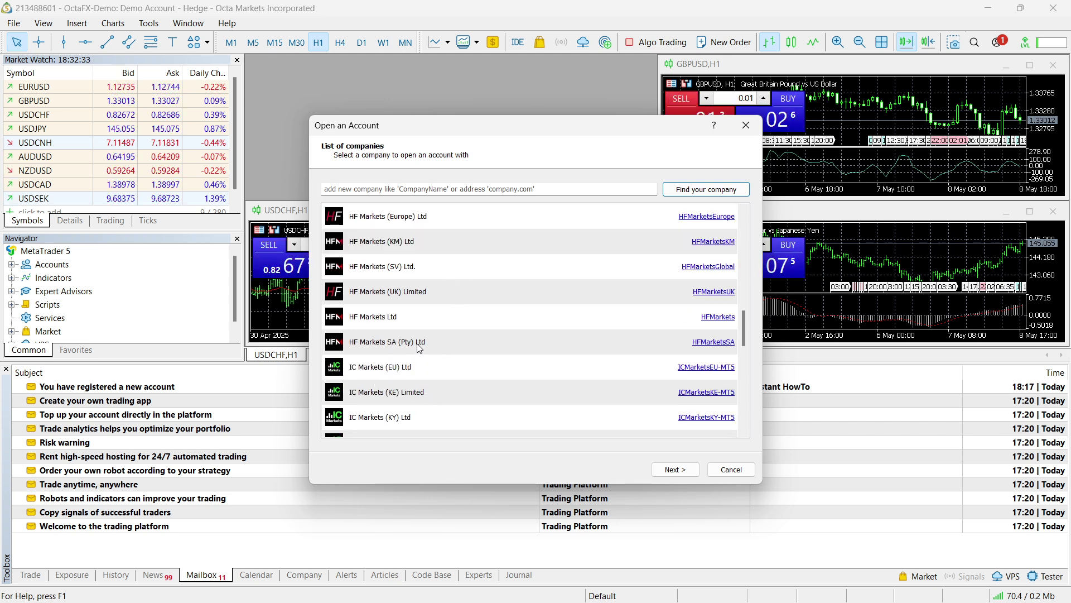
scroll(474, 316, "up", 1)
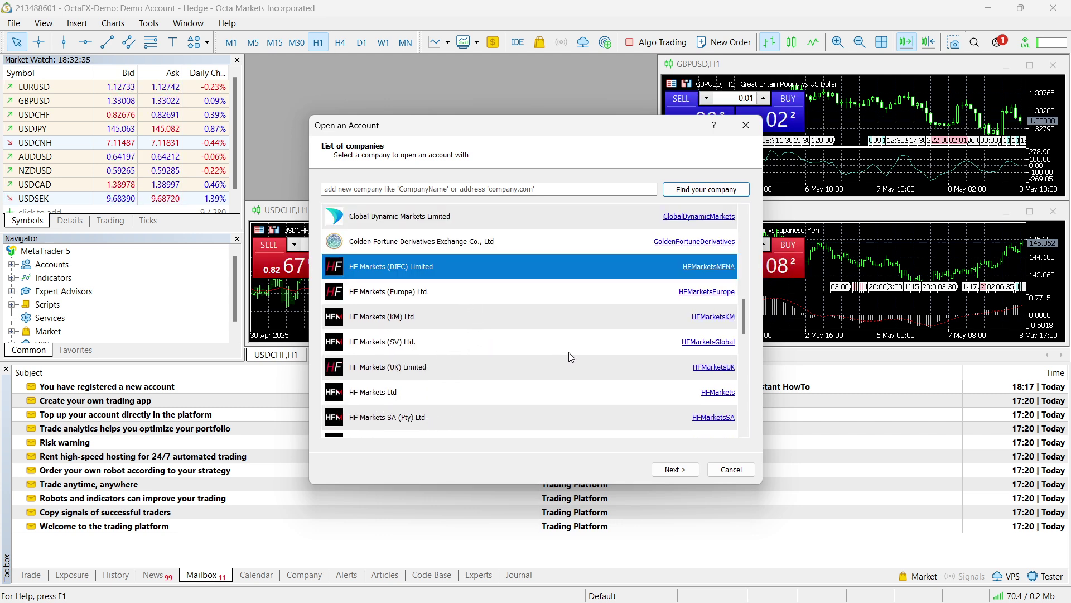
left_click(395, 299)
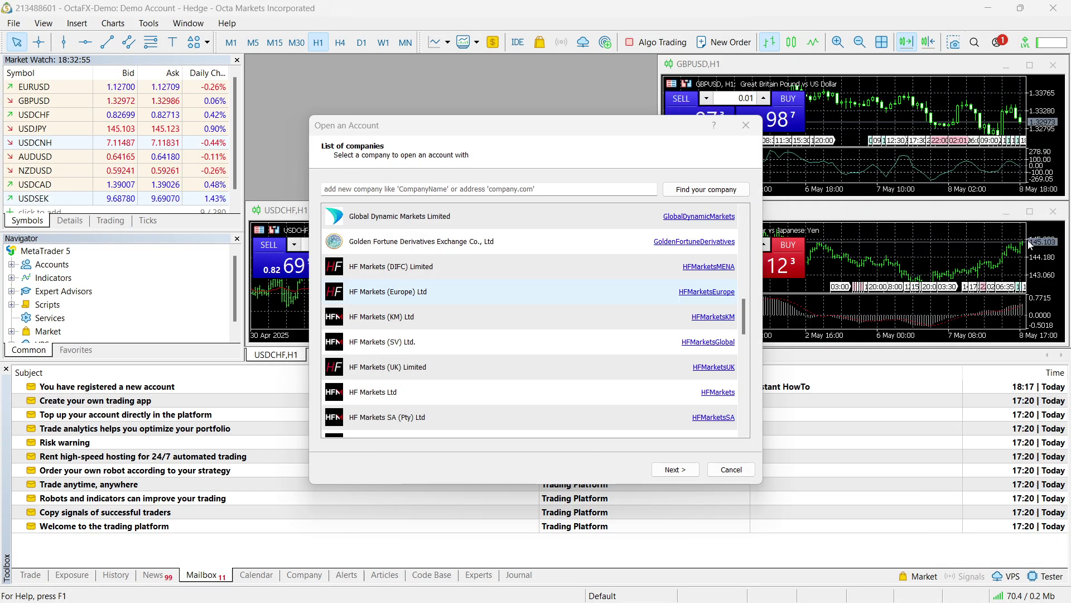
left_click(675, 469)
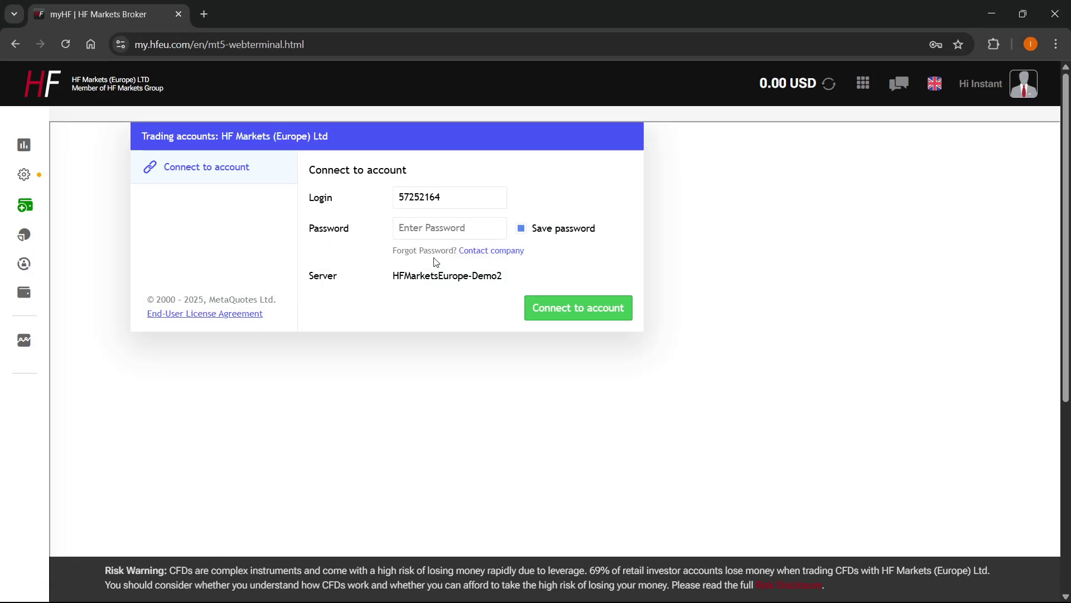
- Select the new demo login number on the web terminal page to copy it
left_click_drag(444, 207, 388, 208)
key("ctrl+c")
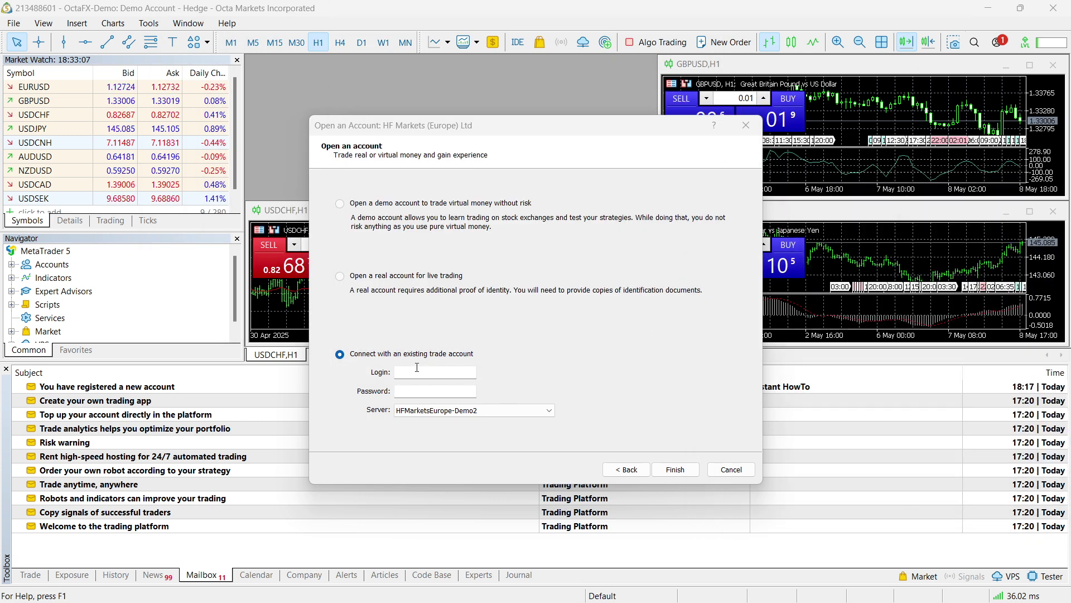
- Paste the copied login into the Login field and enter the account password
left_click(417, 370)
key("ctrl+v")
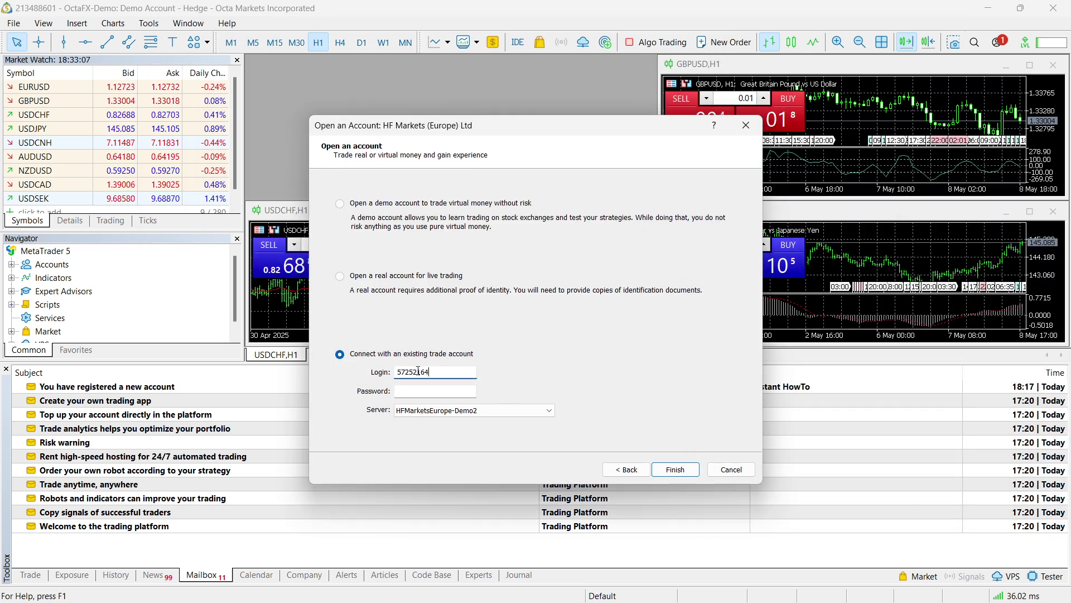
left_click(436, 388)
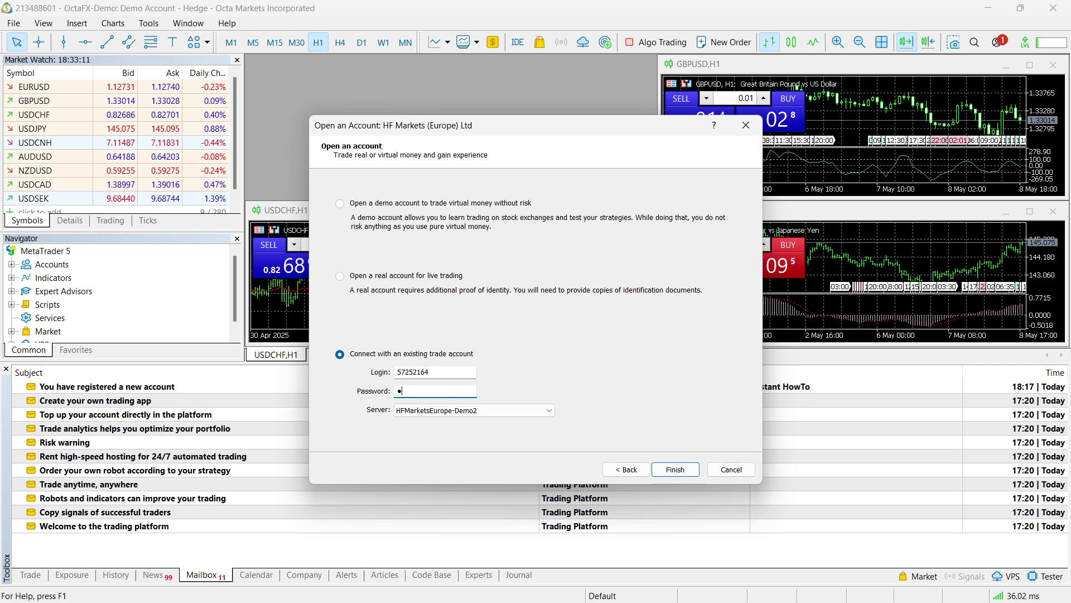
type("••••••••••••••")
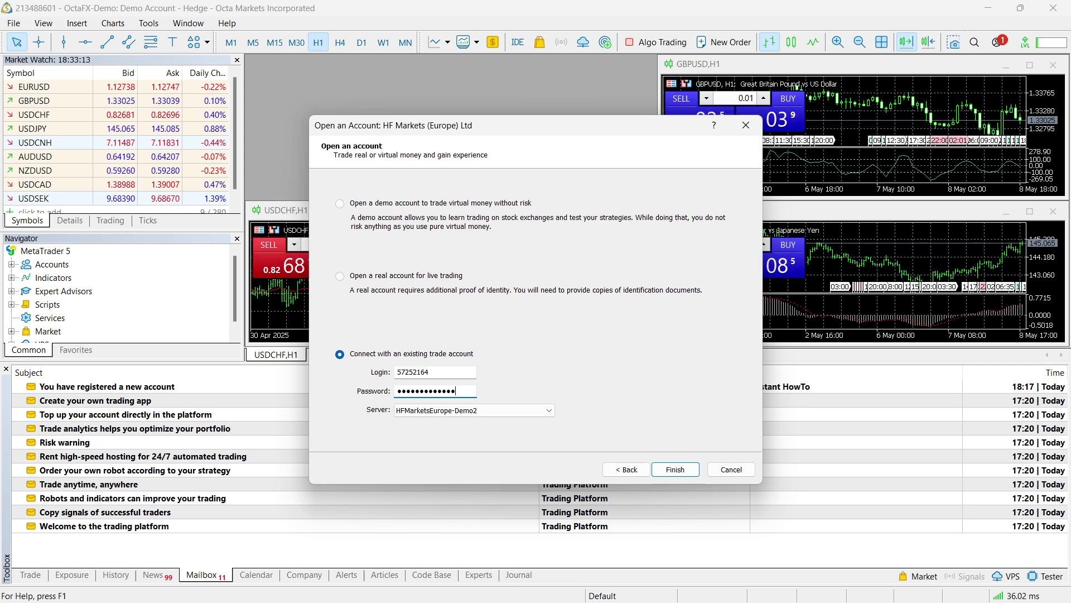
key("Return")
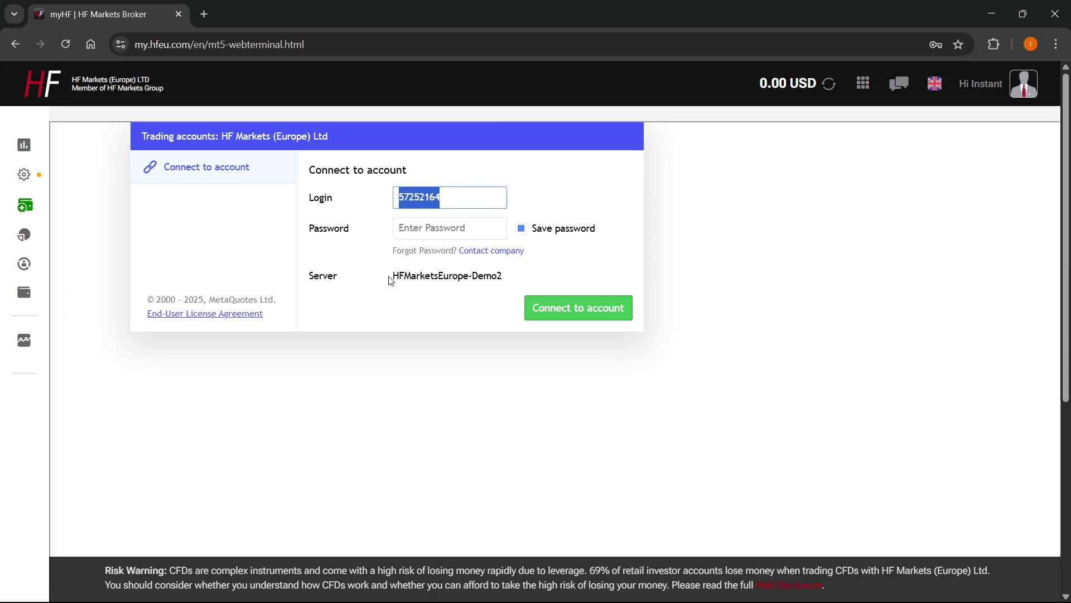
key("alt+Tab")
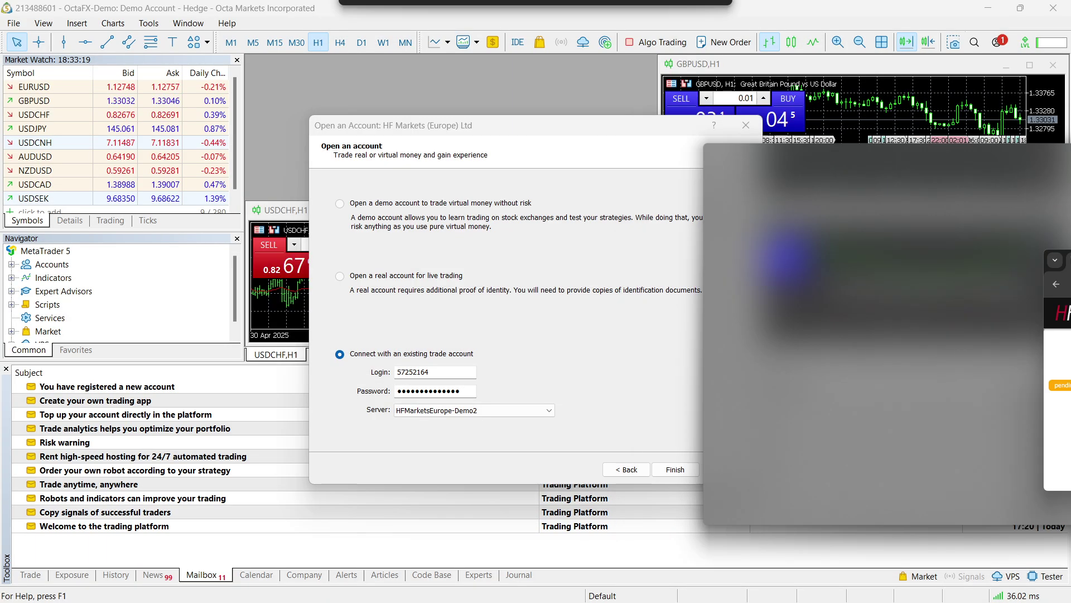
- Keep the HFMarketsEurope-Demo2 server and finish logging into the demo account
left_click(457, 411)
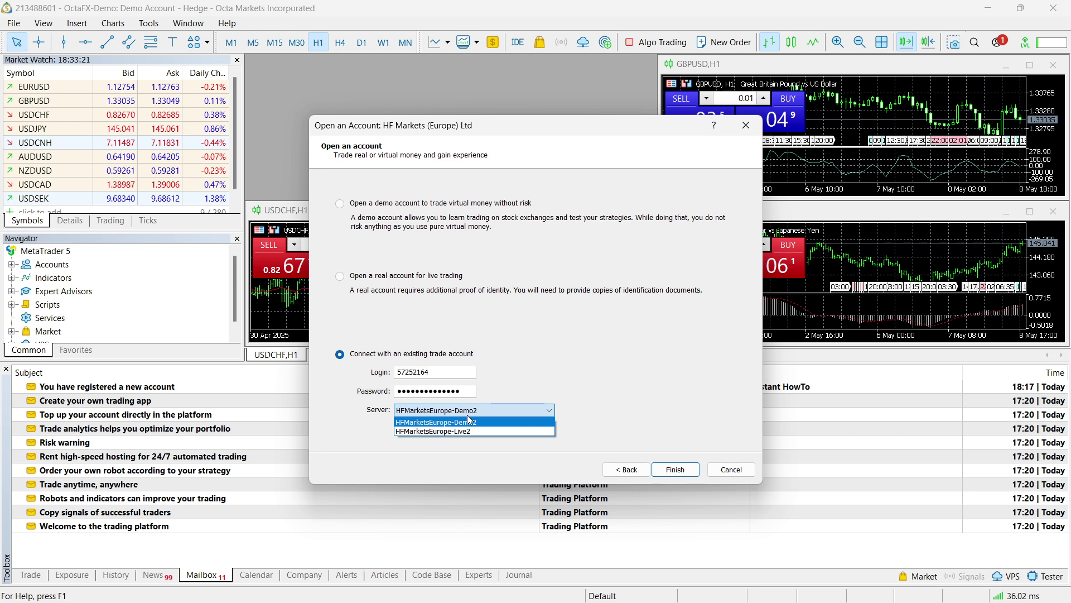
left_click(506, 413)
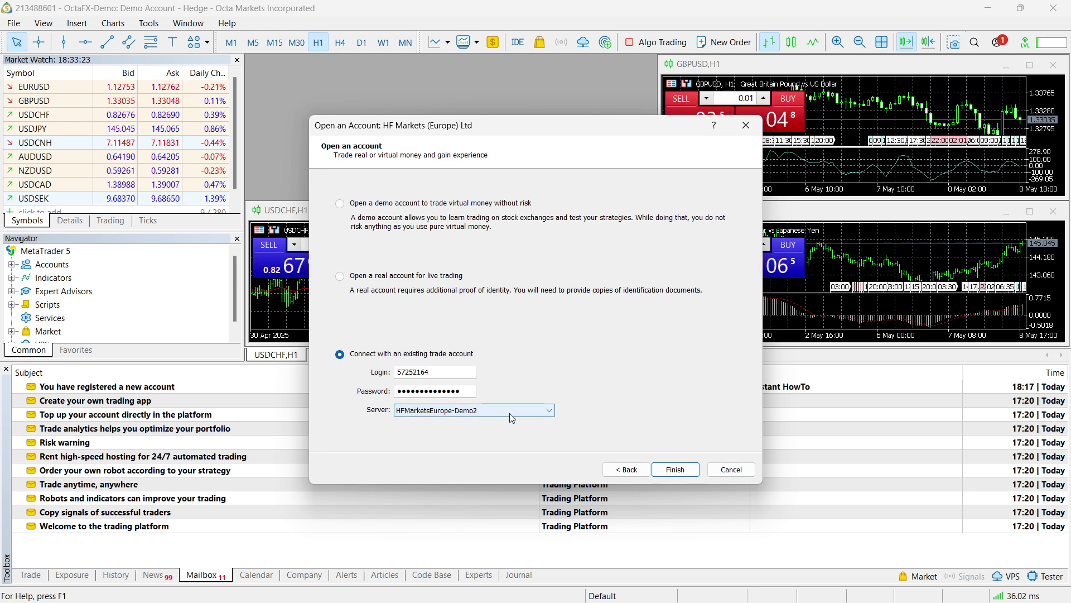
left_click(675, 469)
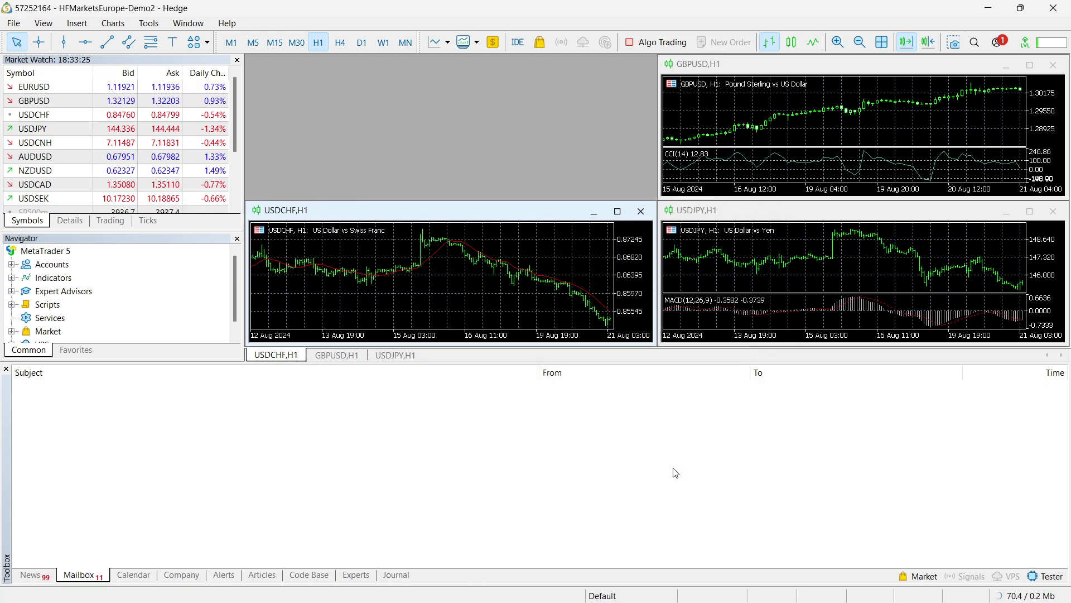